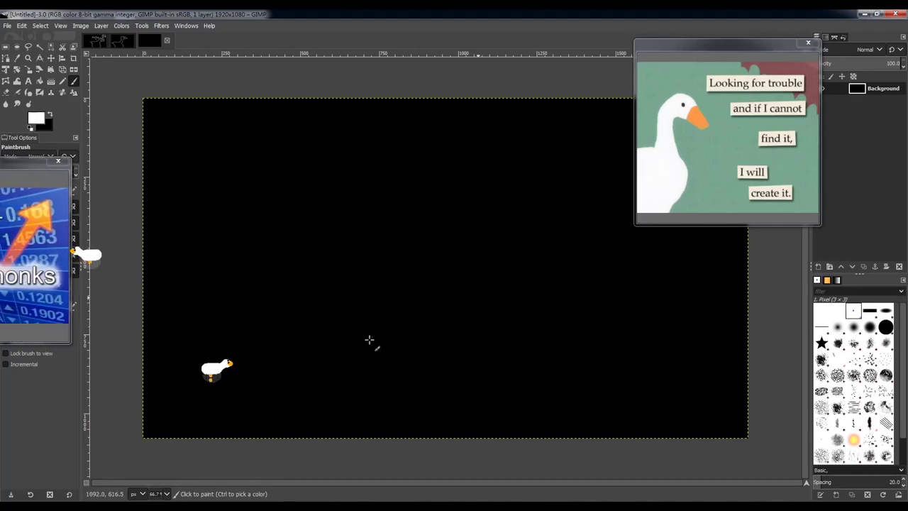
# Paint a white outline of a goose's neck, head, beak and chest along the canvas's left side, undoing the first ground line.
pyautogui.moveTo(145, 330)
pyautogui.mouseDown()
pyautogui.moveTo(237, 319)
pyautogui.moveTo(581, 320)
pyautogui.mouseUp()
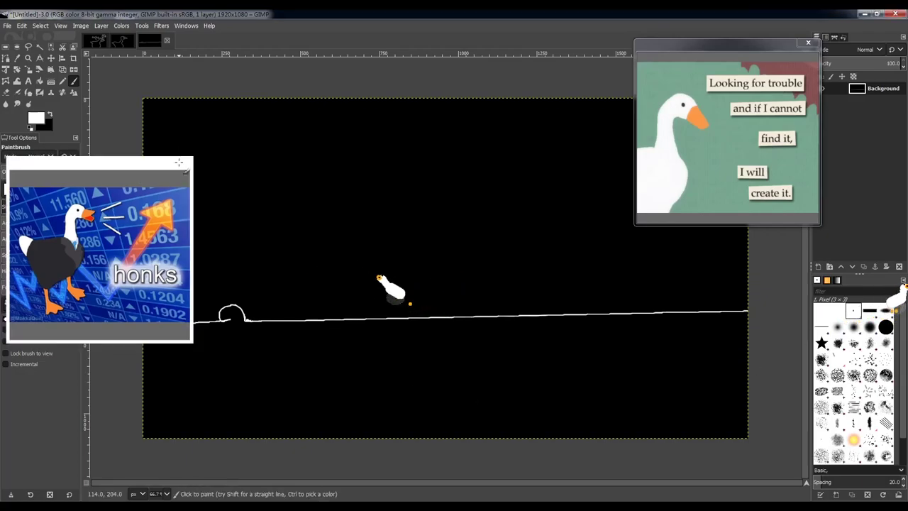
pyautogui.hotkey('ctrl', 'z')
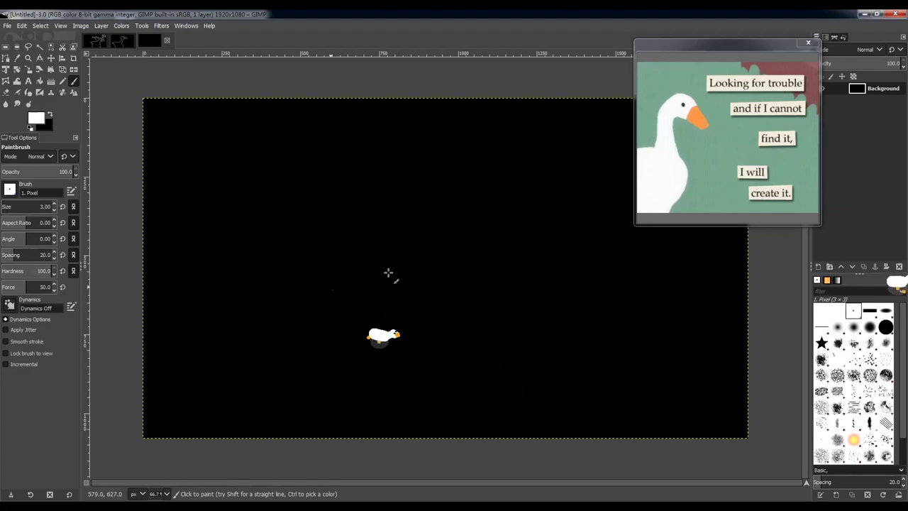
pyautogui.moveTo(142, 339)
pyautogui.mouseDown()
pyautogui.moveTo(189, 339)
pyautogui.moveTo(210, 311)
pyautogui.moveTo(211, 267)
pyautogui.moveTo(237, 207)
pyautogui.moveTo(288, 195)
pyautogui.moveTo(326, 207)
pyautogui.moveTo(339, 225)
pyautogui.moveTo(310, 245)
pyautogui.moveTo(309, 256)
pyautogui.moveTo(365, 282)
pyautogui.moveTo(388, 267)
pyautogui.moveTo(340, 226)
pyautogui.mouseUp()
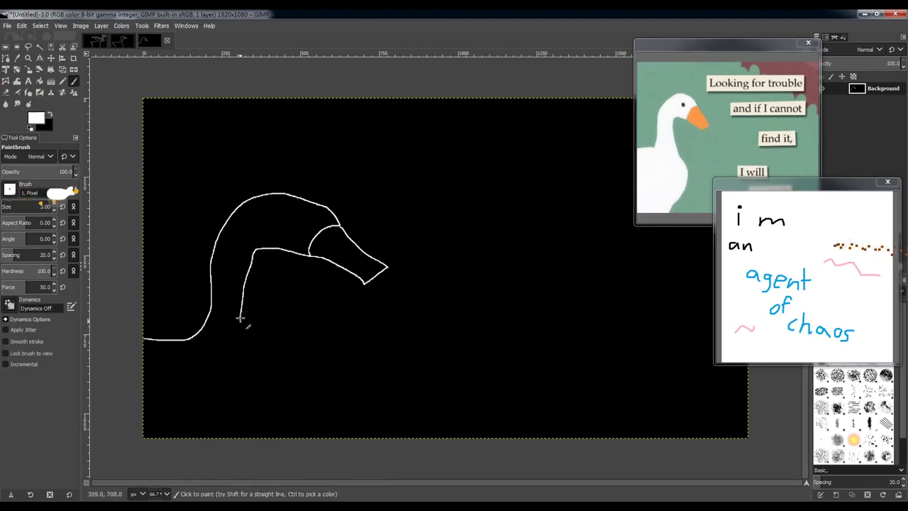
pyautogui.moveTo(290, 378)
pyautogui.mouseDown()
pyautogui.moveTo(292, 402)
pyautogui.moveTo(258, 450)
pyautogui.mouseUp()
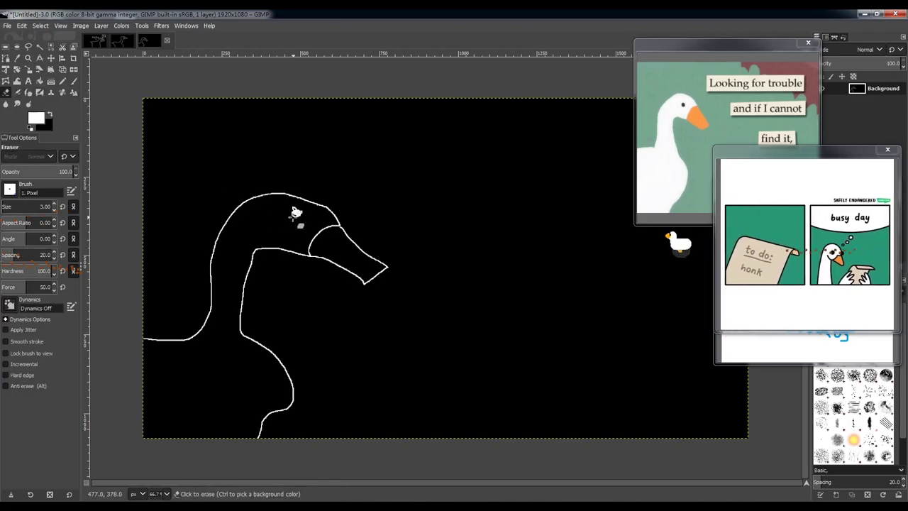
# Place a white dot as the goose's eye with the Pencil, using the 2. Hardness 100 brush at size 22.
pyautogui.click(9, 190)
pyautogui.click(21, 202)
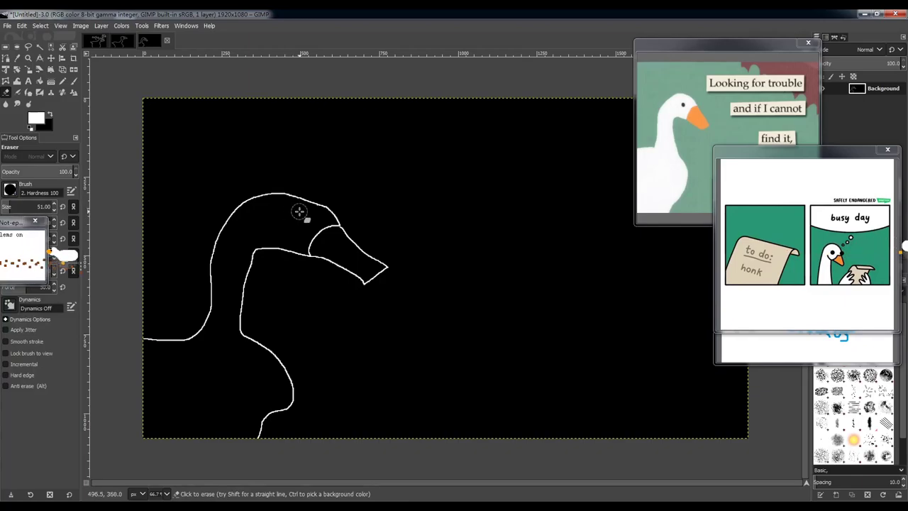
pyautogui.click(62, 82)
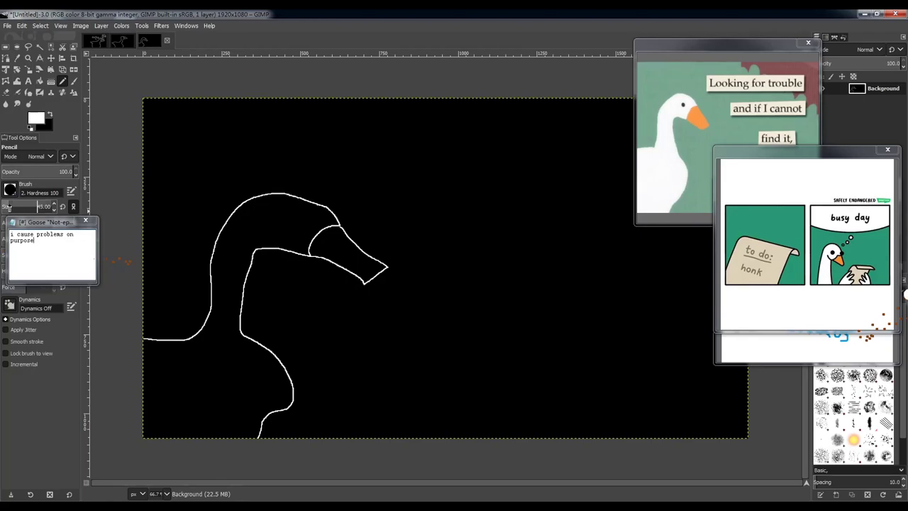
pyautogui.click(306, 217)
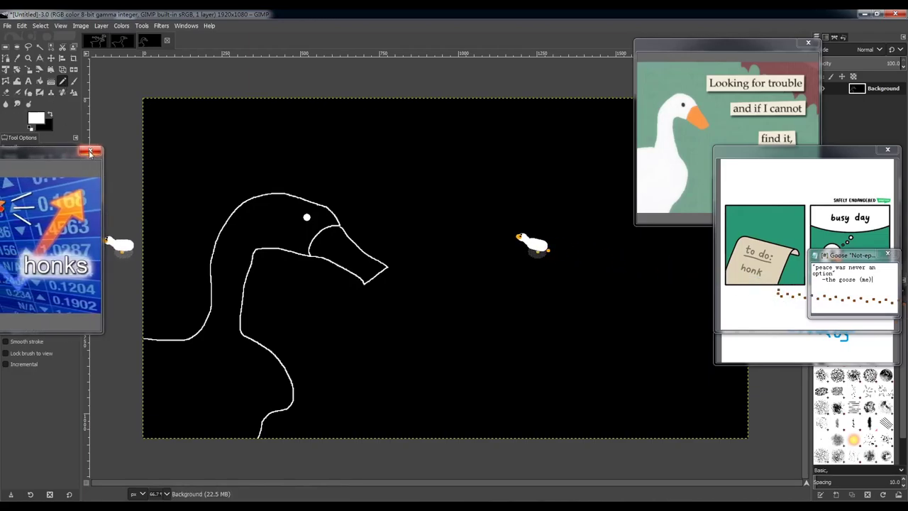
pyautogui.click(111, 151)
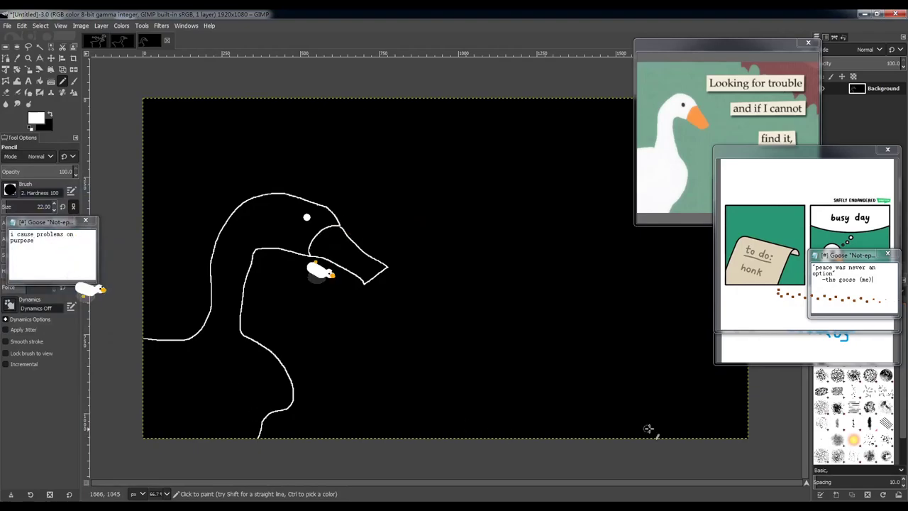
# Erase the lower end of the goose's chest line and redraw it to the canvas's bottom edge with the 1. Pixel brush at size 3.
pyautogui.click(5, 93)
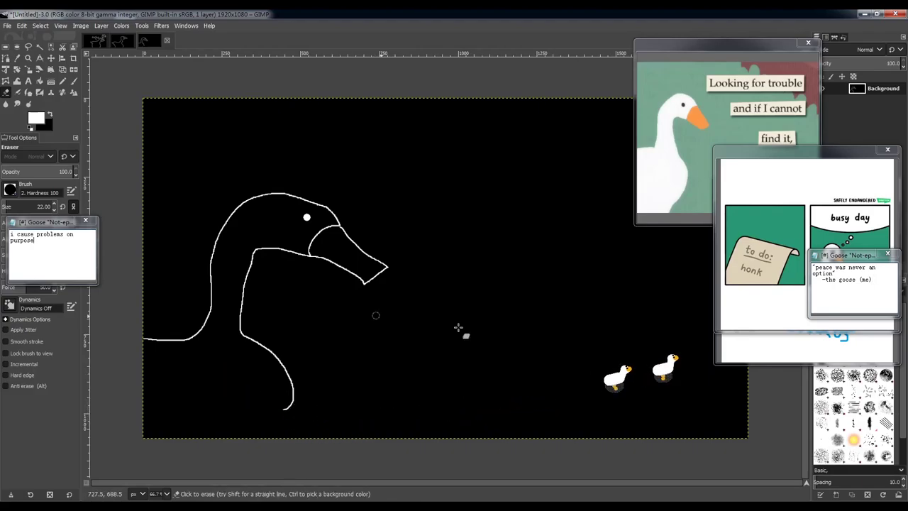
pyautogui.click(285, 409)
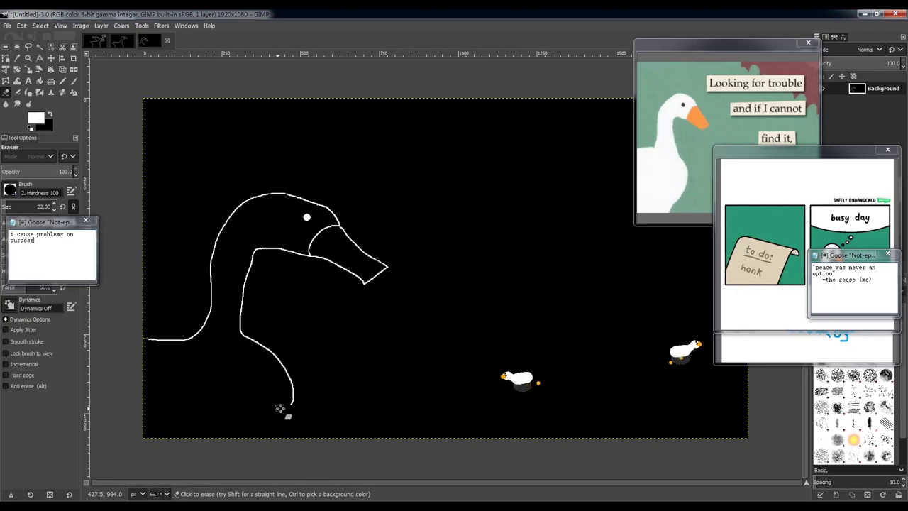
pyautogui.click(65, 81)
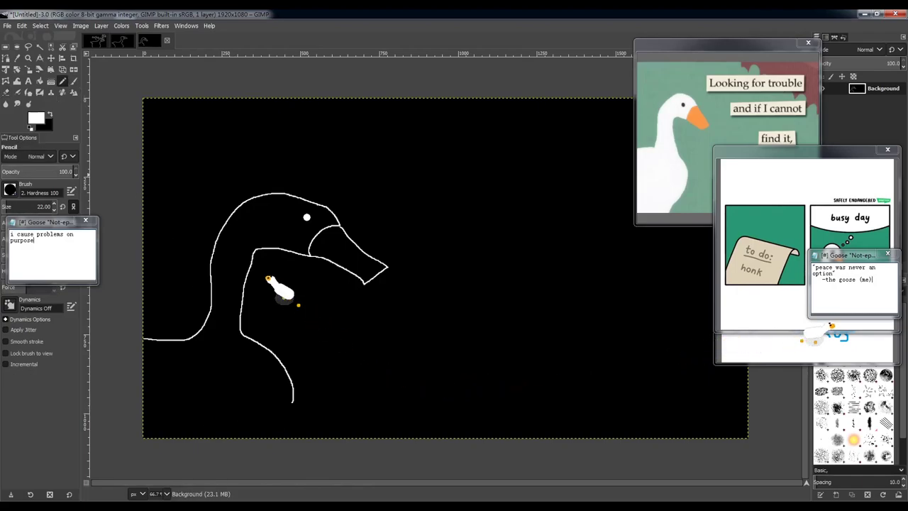
pyautogui.click(9, 190)
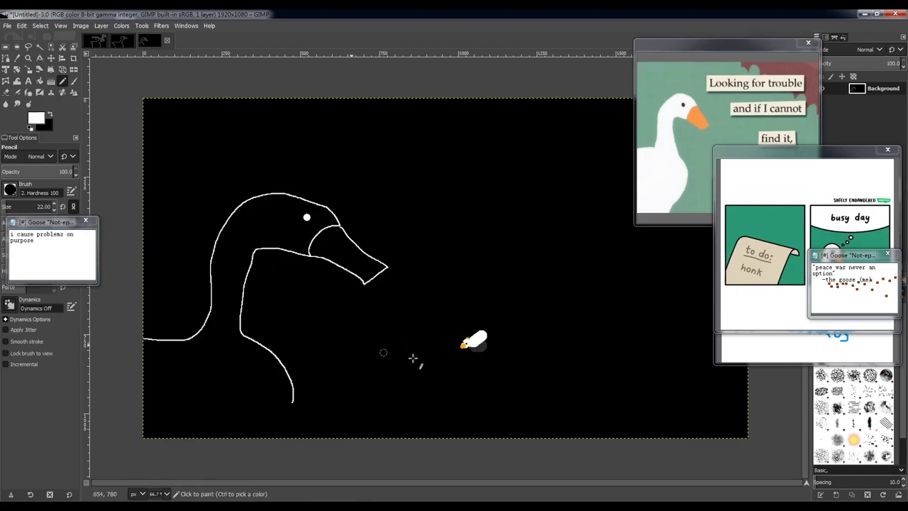
pyautogui.click(9, 198)
pyautogui.click(9, 210)
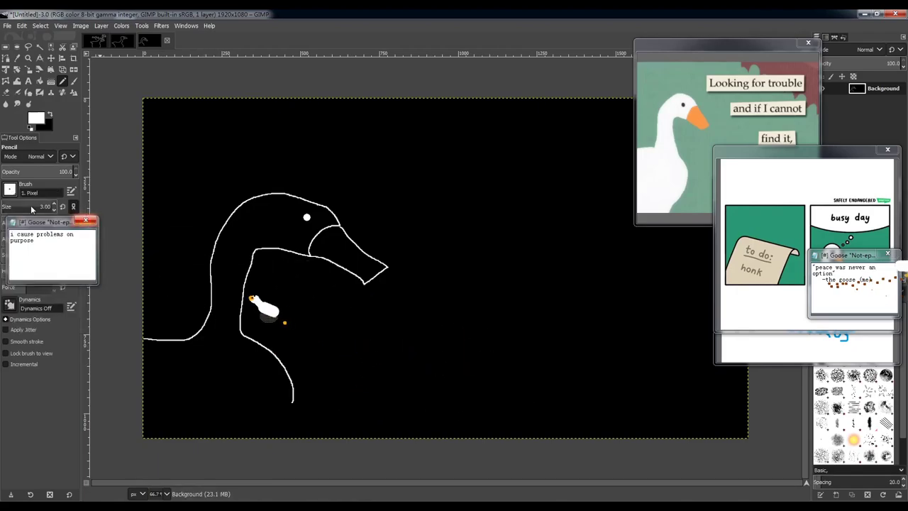
pyautogui.moveTo(288, 409)
pyautogui.mouseDown()
pyautogui.moveTo(408, 393)
pyautogui.moveTo(683, 344)
pyautogui.mouseUp()
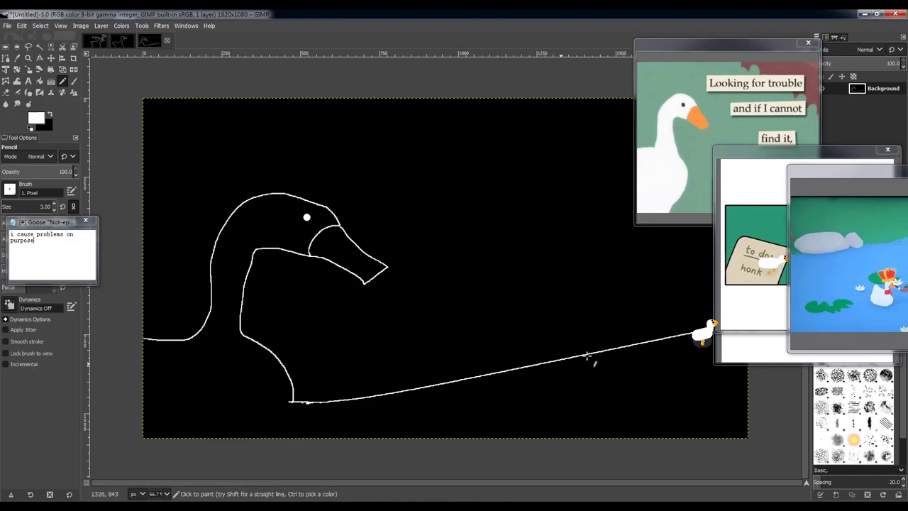
pyautogui.hotkey('ctrl', 'z')
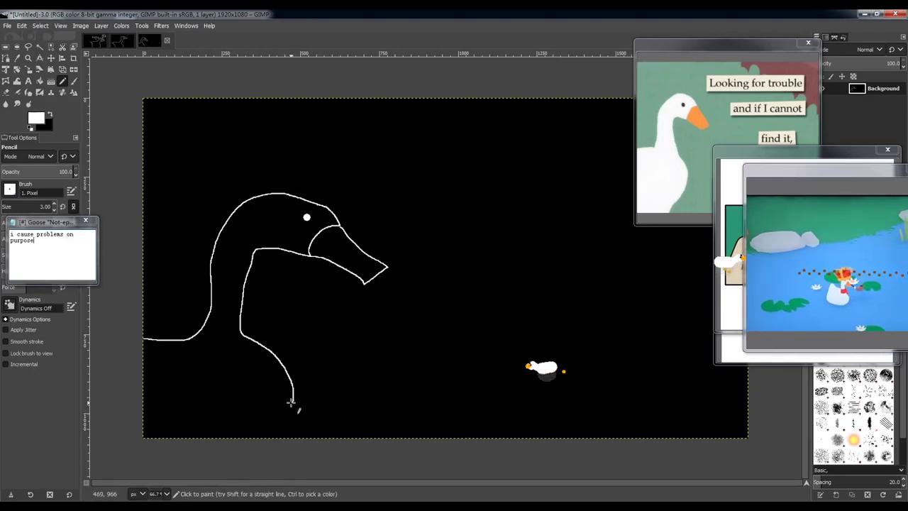
pyautogui.moveTo(294, 404); pyautogui.dragTo(280, 434)
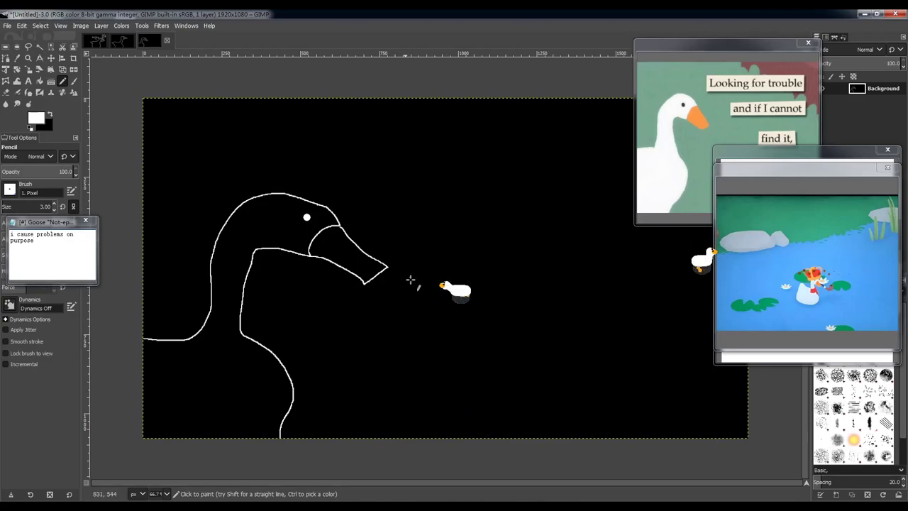
# Draw a speech bubble reading "Honk!" beside the beak, and below it an arrow pointing at the goose's chest with the letter "A".
pyautogui.moveTo(405, 261)
pyautogui.mouseDown()
pyautogui.moveTo(439, 228)
pyautogui.moveTo(416, 151)
pyautogui.moveTo(497, 127)
pyautogui.moveTo(525, 244)
pyautogui.mouseUp()
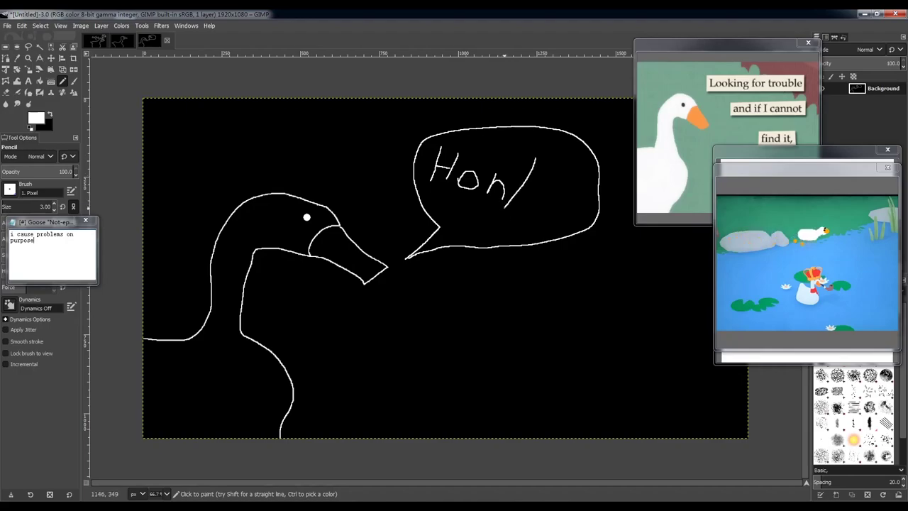
pyautogui.click(547, 226)
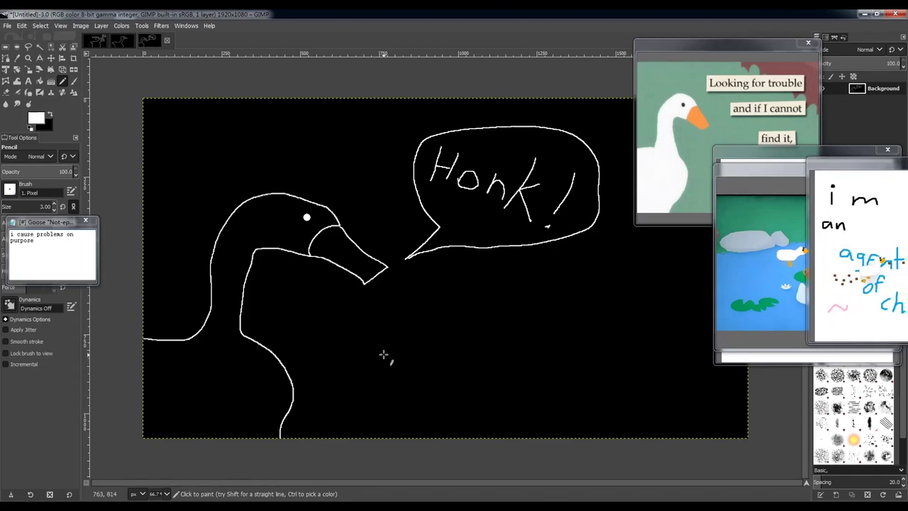
pyautogui.moveTo(384, 358)
pyautogui.mouseDown()
pyautogui.moveTo(357, 397)
pyautogui.moveTo(382, 415)
pyautogui.moveTo(351, 391)
pyautogui.moveTo(447, 385)
pyautogui.mouseUp()
pyautogui.moveTo(472, 348); pyautogui.dragTo(447, 409)
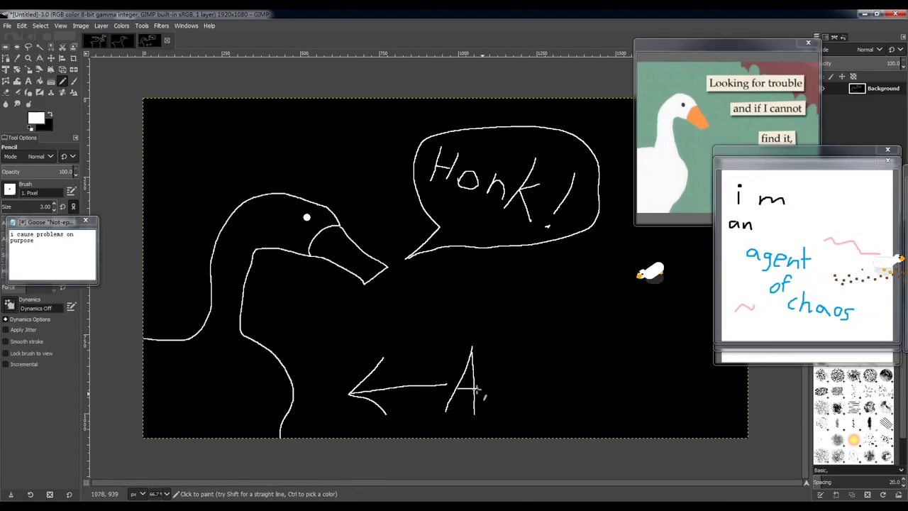
pyautogui.moveTo(498, 384)
pyautogui.mouseDown()
pyautogui.moveTo(488, 408)
pyautogui.moveTo(533, 390)
pyautogui.mouseUp()
pyautogui.moveTo(445, 386); pyautogui.dragTo(201, 325)
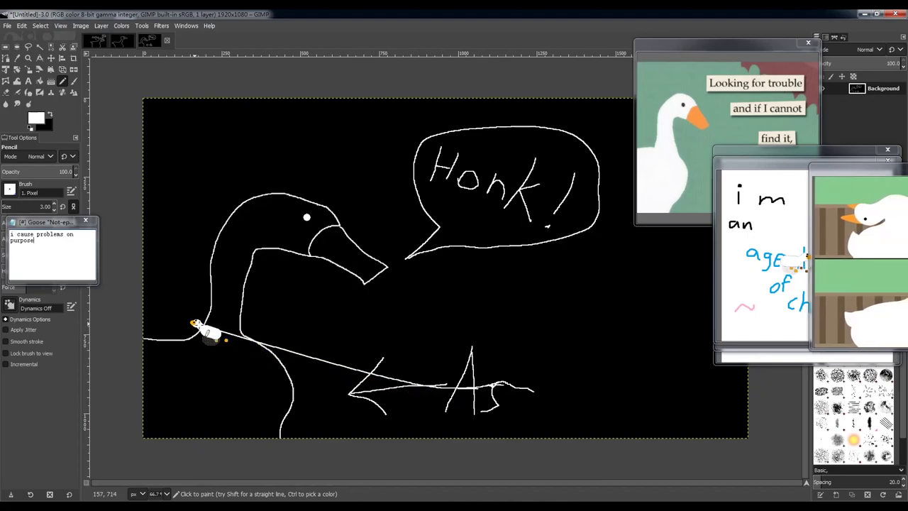
pyautogui.hotkey('ctrl', 'z')
pyautogui.hotkey('ctrl', 'z')
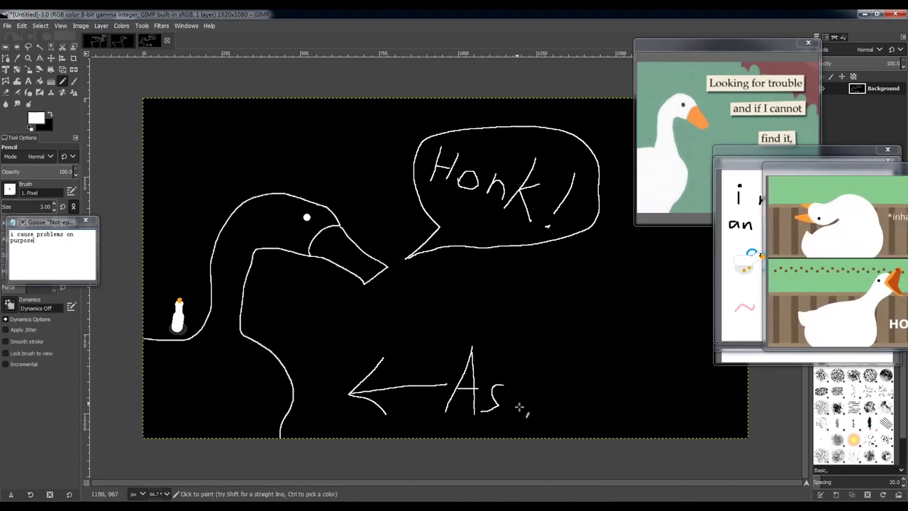
# Finish the handwritten label beside the arrow so that it reads "Asshole!".
pyautogui.moveTo(528, 390); pyautogui.dragTo(508, 416)
pyautogui.click(550, 423)
pyautogui.moveTo(561, 366)
pyautogui.mouseDown()
pyautogui.moveTo(545, 416)
pyautogui.moveTo(576, 420)
pyautogui.mouseUp()
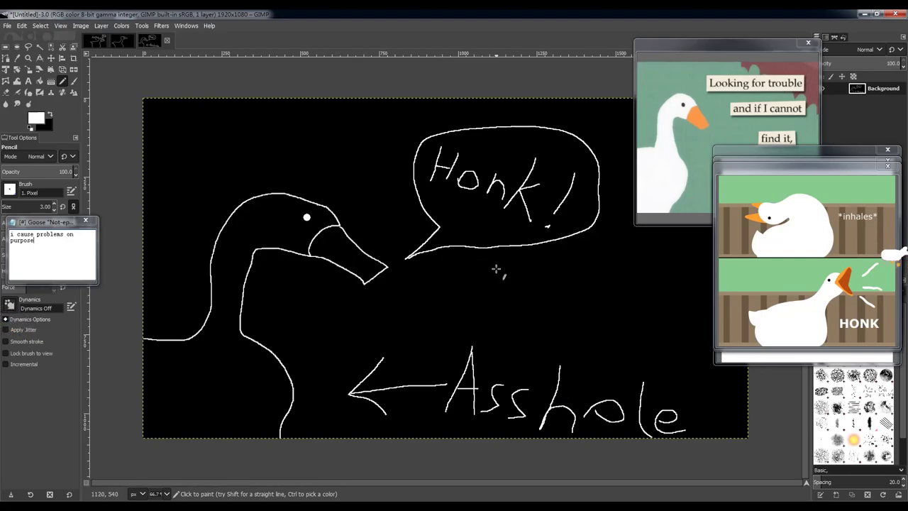
pyautogui.moveTo(734, 383); pyautogui.dragTo(714, 420)
pyautogui.click(709, 429)
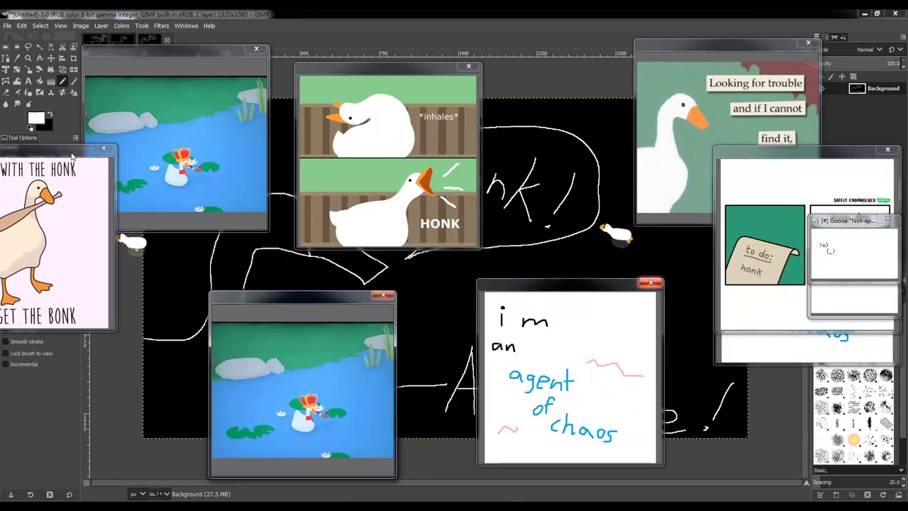
# Close the goose pop-up windows showing the pond scenes, the "HONK" comic and the "busy day" comic over the drawing.
pyautogui.click(256, 49)
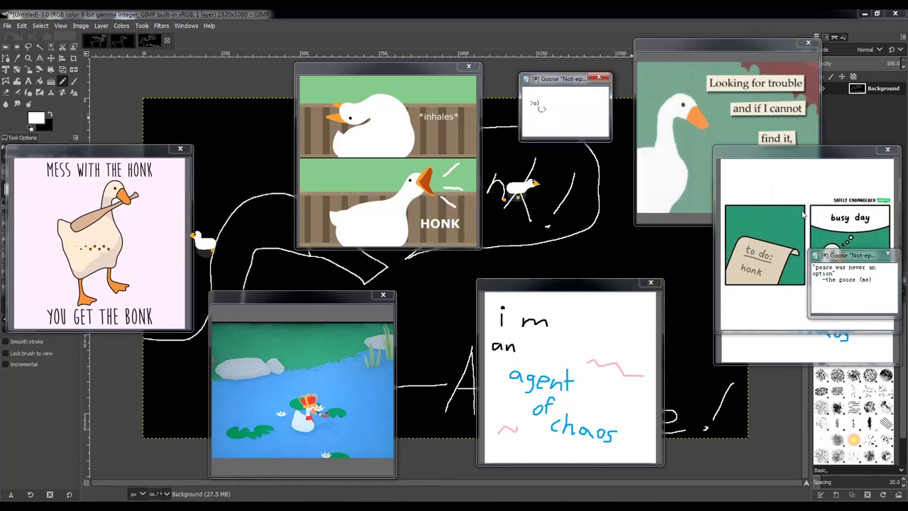
pyautogui.moveTo(835, 163); pyautogui.dragTo(209, 25)
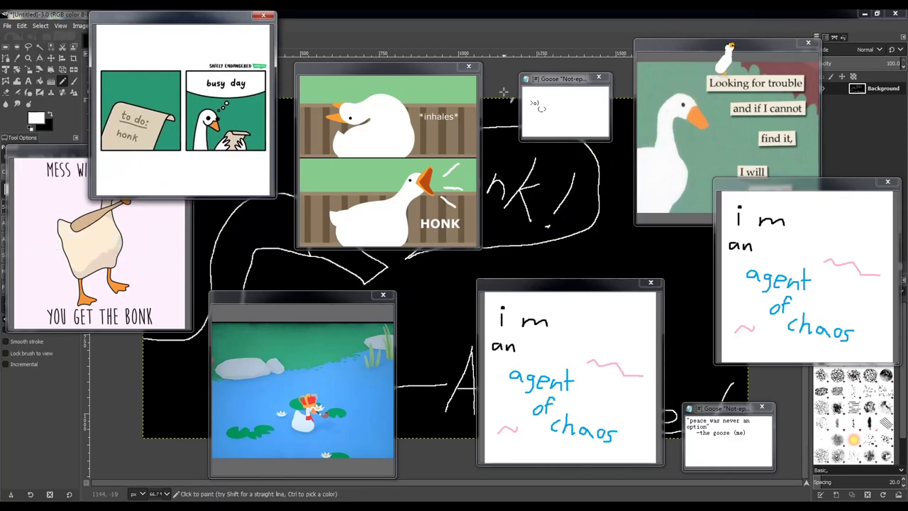
pyautogui.click(468, 66)
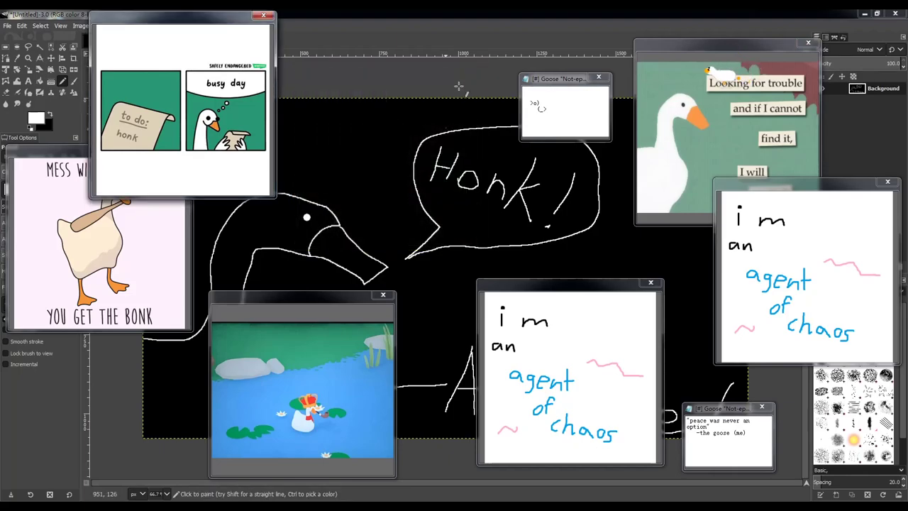
pyautogui.click(383, 294)
pyautogui.click(263, 15)
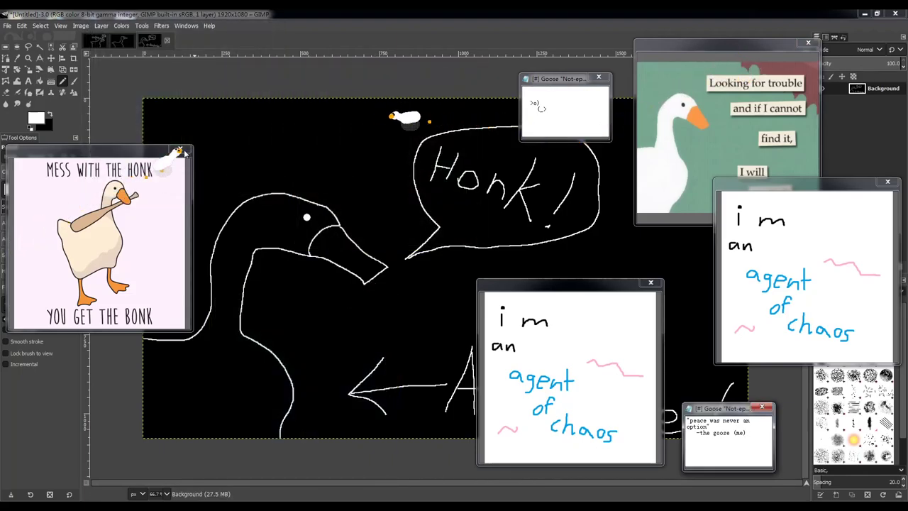
# Close both "agent of chaos" pop-ups, the small goose note above the speech bubble and the "Mess with the honk" picture.
pyautogui.moveTo(233, 169); pyautogui.dragTo(244, 170)
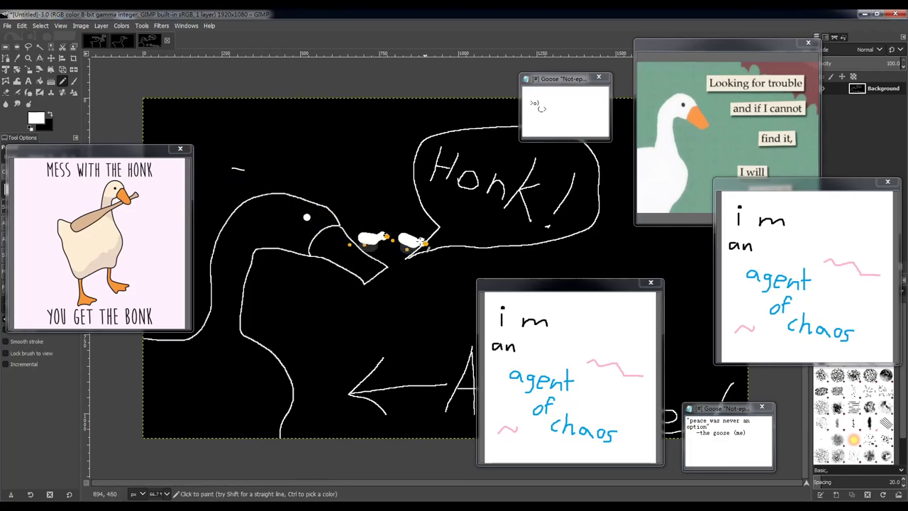
pyautogui.click(650, 282)
pyautogui.click(887, 181)
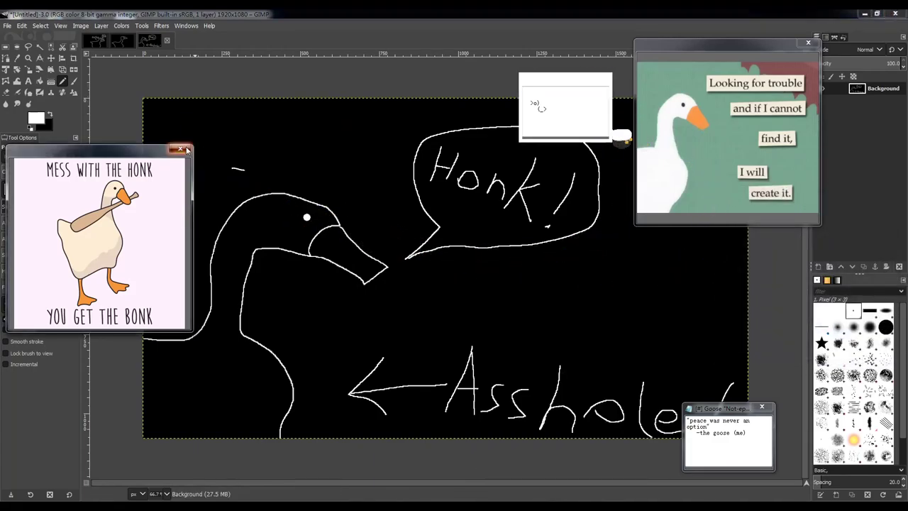
pyautogui.click(598, 77)
pyautogui.click(180, 149)
# Close the remaining goose notes and erase the stray dash above the goose's head with the 2. Hardness 075 brush at size 51.
pyautogui.click(5, 93)
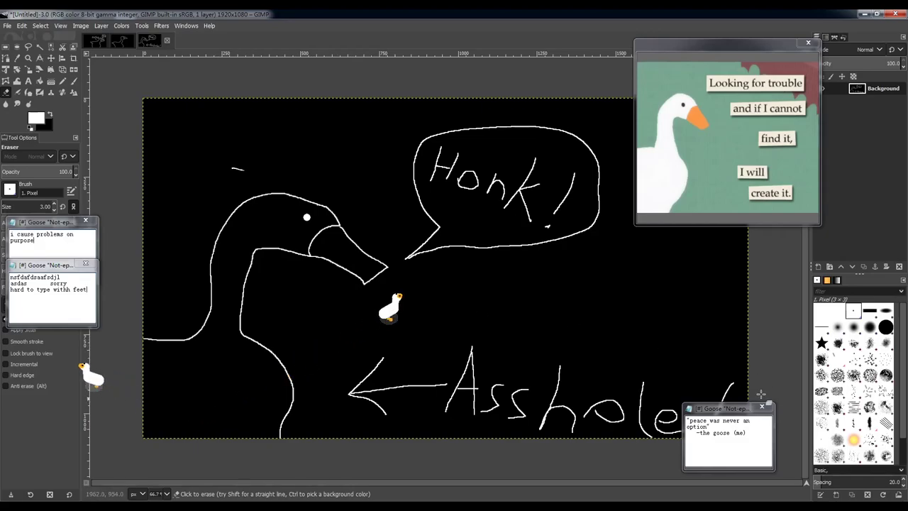
pyautogui.click(764, 408)
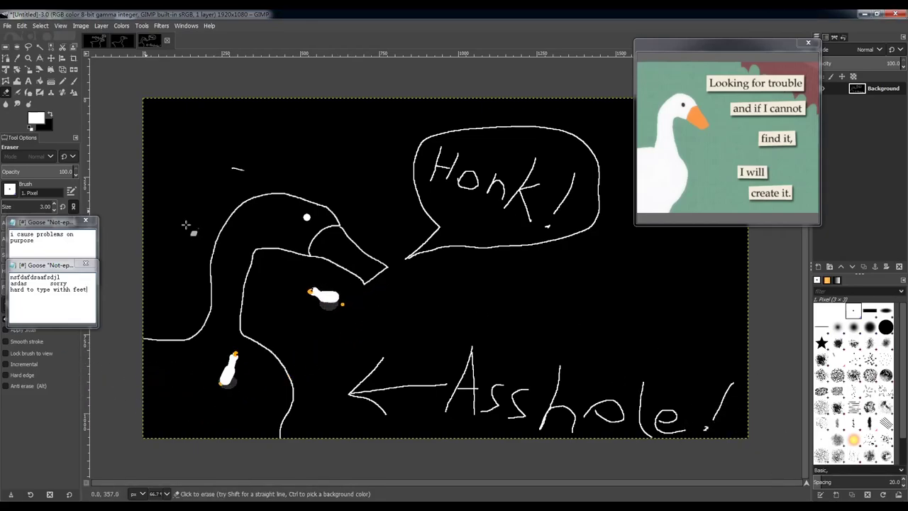
pyautogui.click(86, 222)
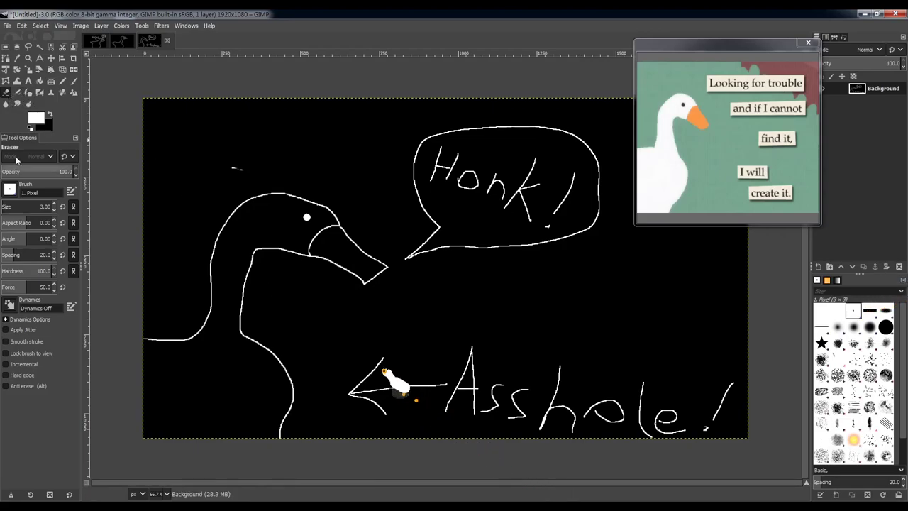
pyautogui.click(10, 188)
pyautogui.click(36, 220)
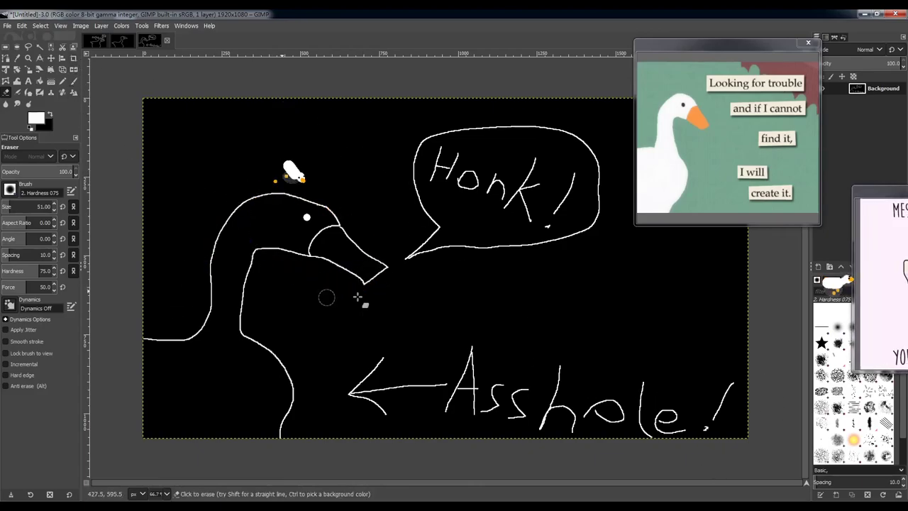
# Move the Background layer about 786 px left and 813 px up with the Move tool.
pyautogui.click(50, 57)
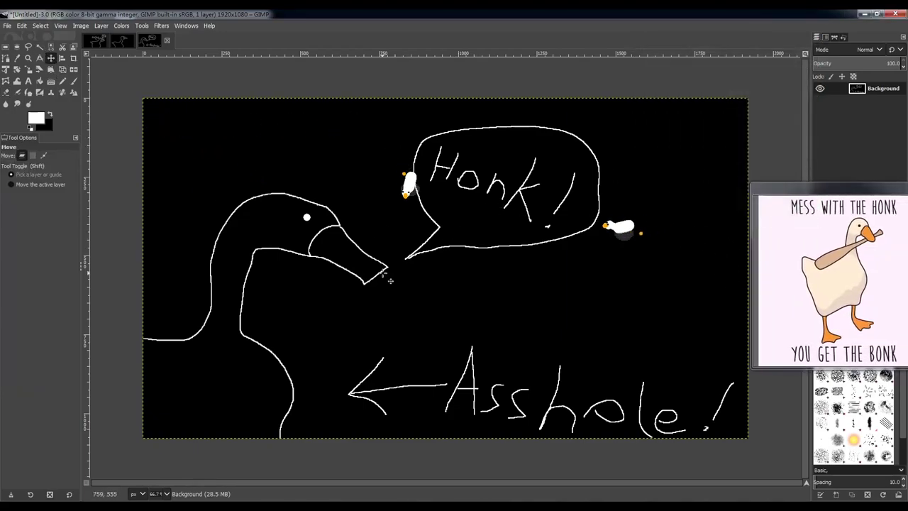
pyautogui.moveTo(389, 291)
pyautogui.mouseDown()
pyautogui.moveTo(374, 275)
pyautogui.moveTo(290, 253)
pyautogui.moveTo(259, 222)
pyautogui.moveTo(215, 173)
pyautogui.moveTo(192, 108)
pyautogui.moveTo(150, 45)
pyautogui.mouseUp()
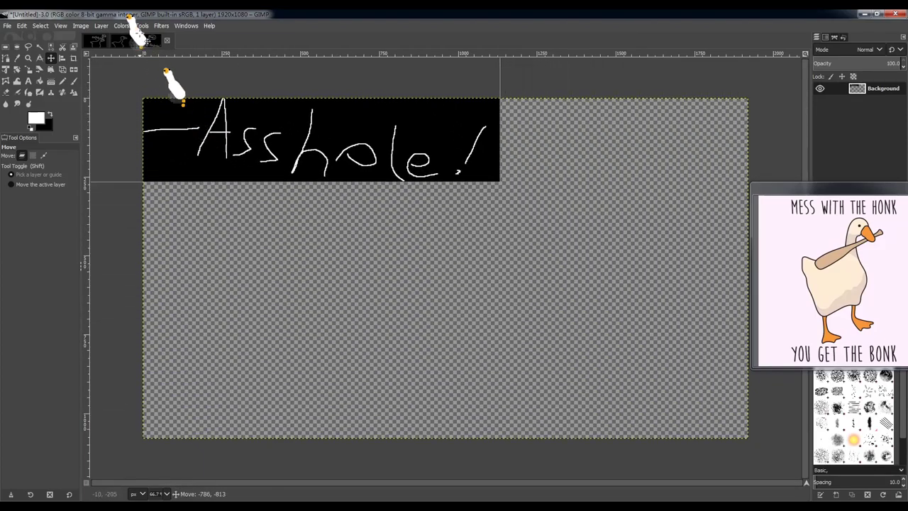